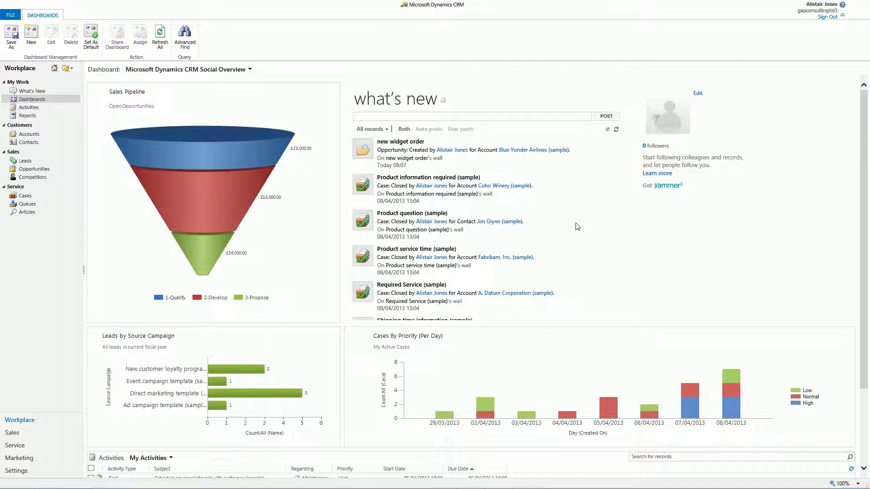
Get ready to leave the Social Overview dashboard for the Settings area in the navigation pane
mouse_move(581, 229)
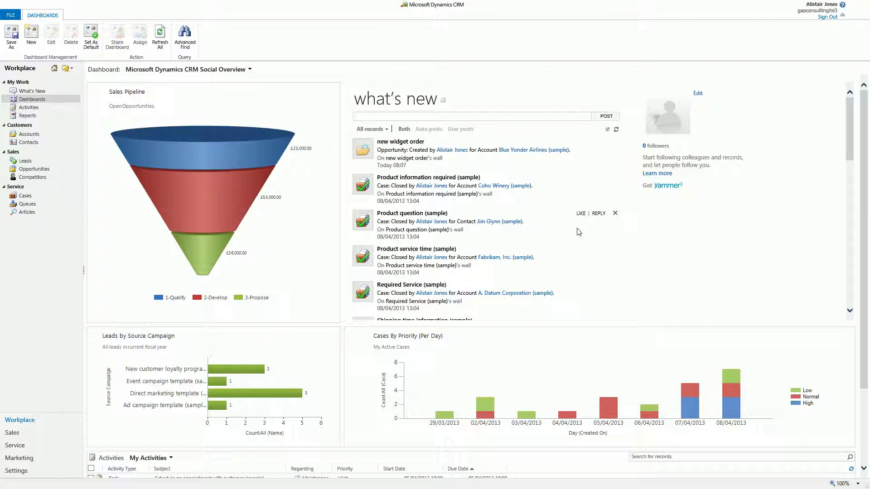
In Settings, list Solutions, select the GapConsultingLtdAutoSummary solution and publish all customizations
left_click(16, 471)
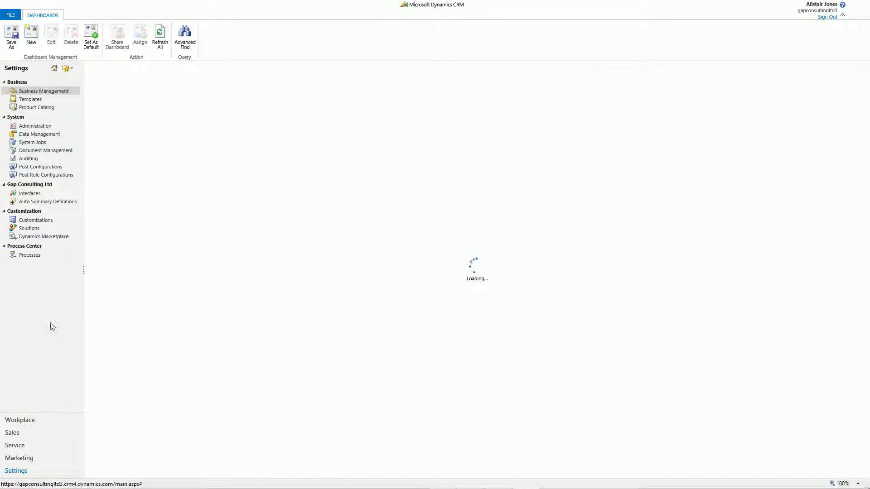
left_click(30, 228)
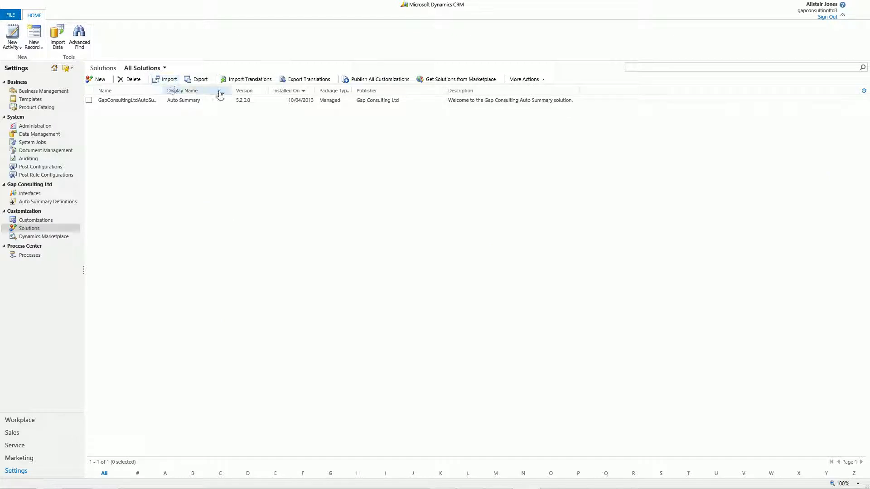
left_click(219, 102)
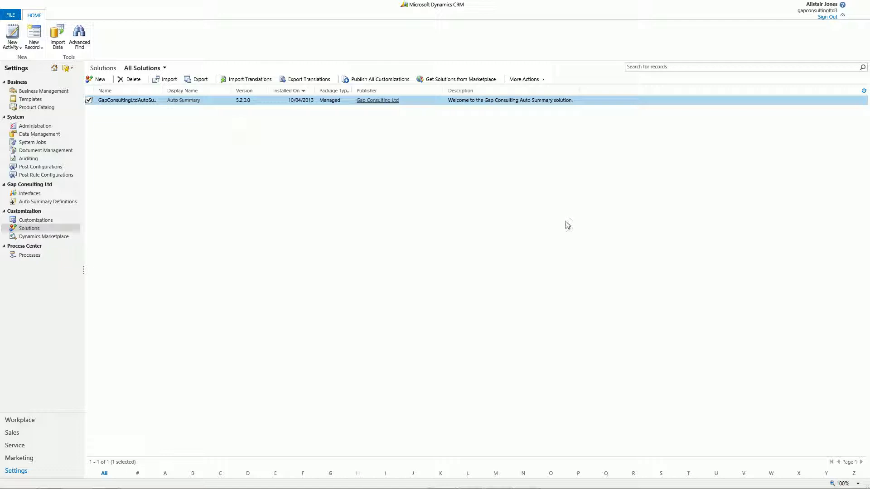
left_click(389, 81)
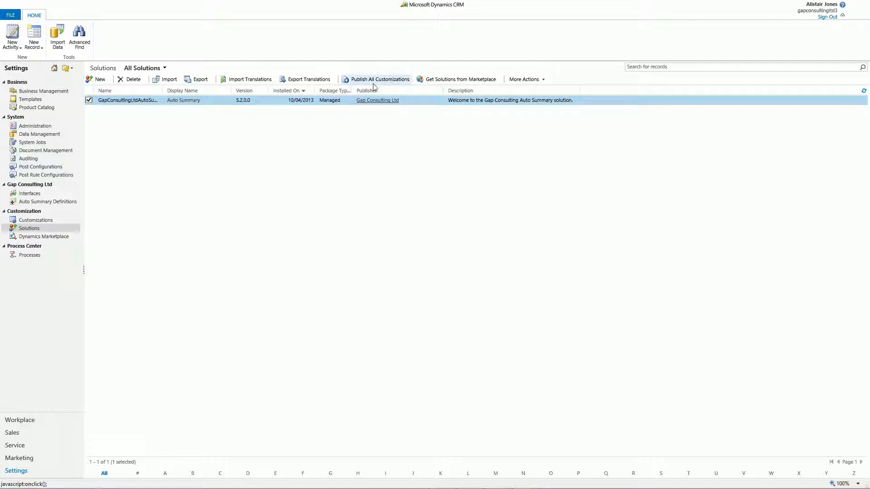
Show the Gap Consulting Ltd Interfaces list with its four active Auto Summary plug-ins
left_click(51, 193)
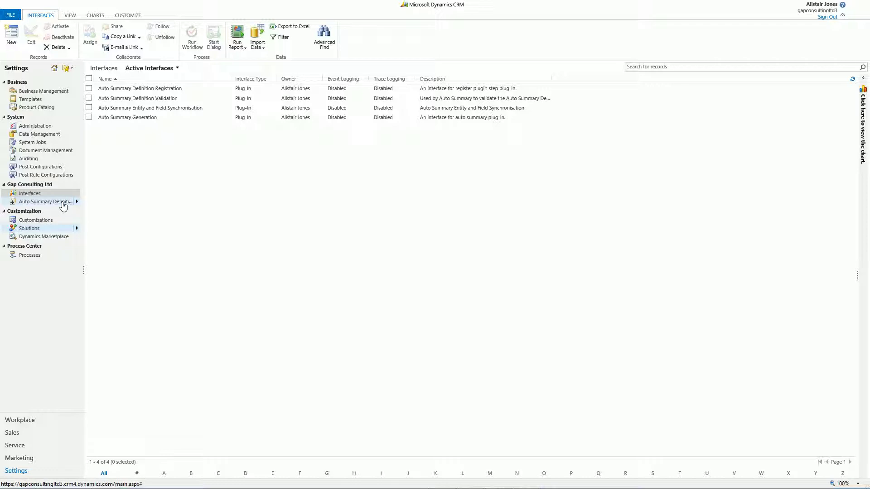
In Sales, open Blue Yonder Airlines (sample) from My Active Accounts
left_click(19, 437)
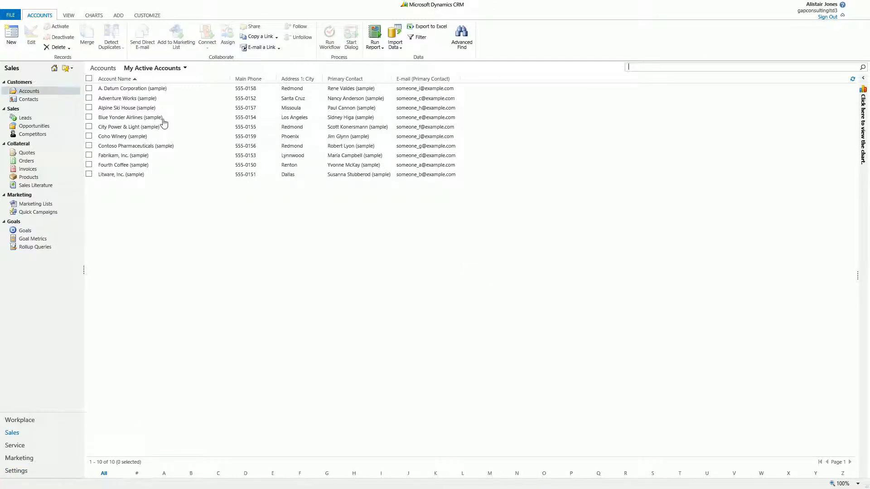
left_click(146, 118)
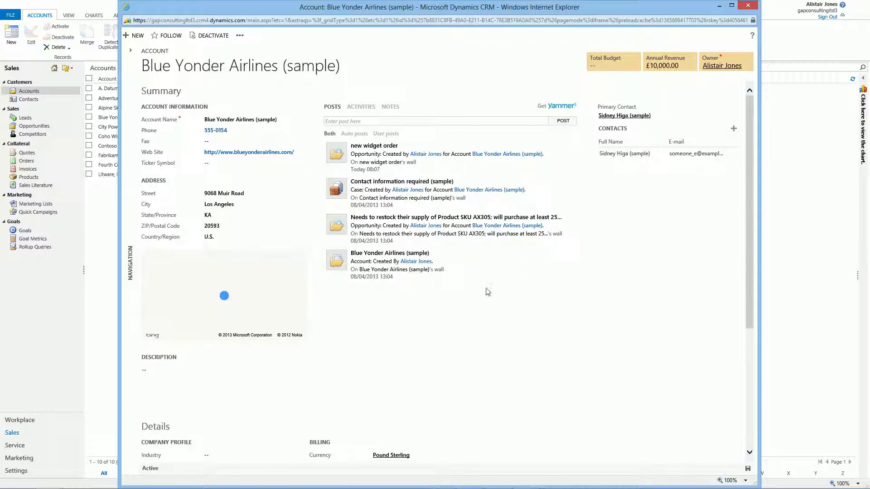
Open the £25,001.00 'new widget order' opportunity and move its window to reveal the account
left_click(374, 146)
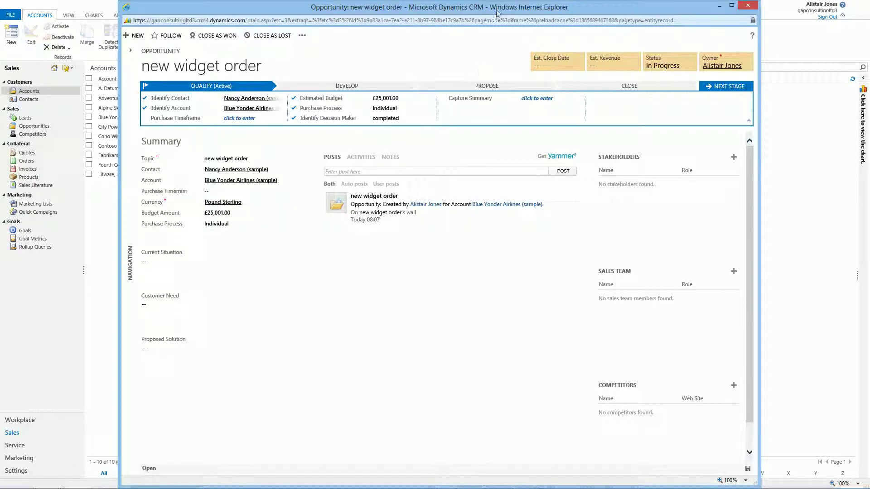
left_click_drag(497, 12, 501, 145)
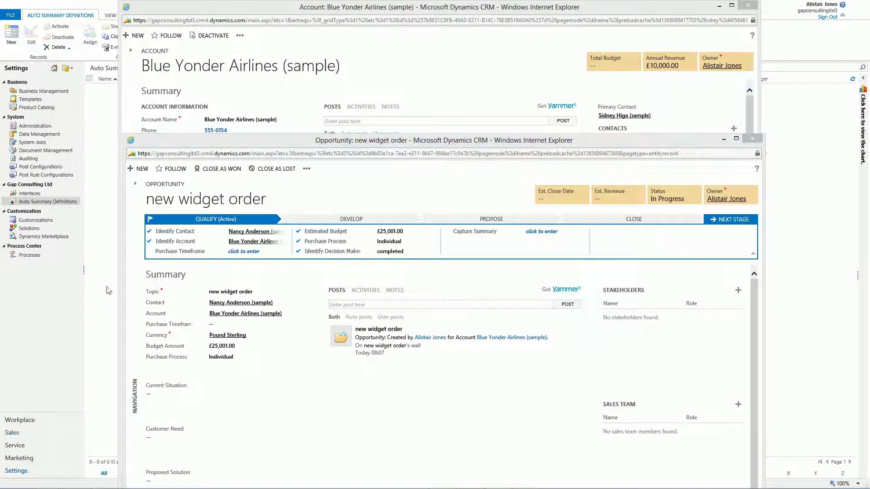
Create a new Auto Summary Definition named 'Sum of Opportunity Budget Values'
left_click(68, 295)
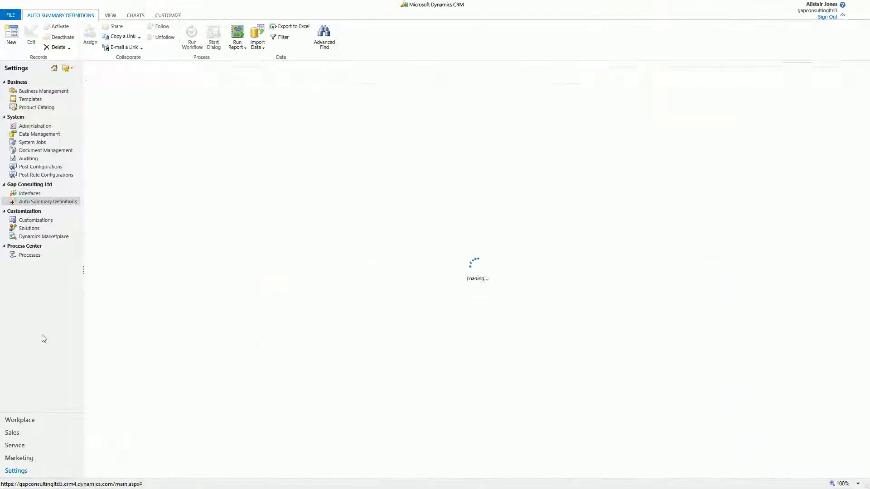
left_click(43, 204)
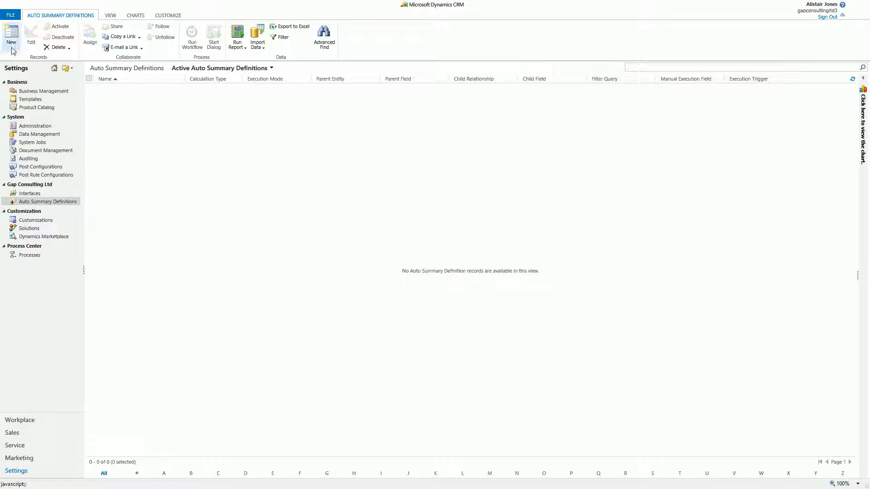
left_click(11, 43)
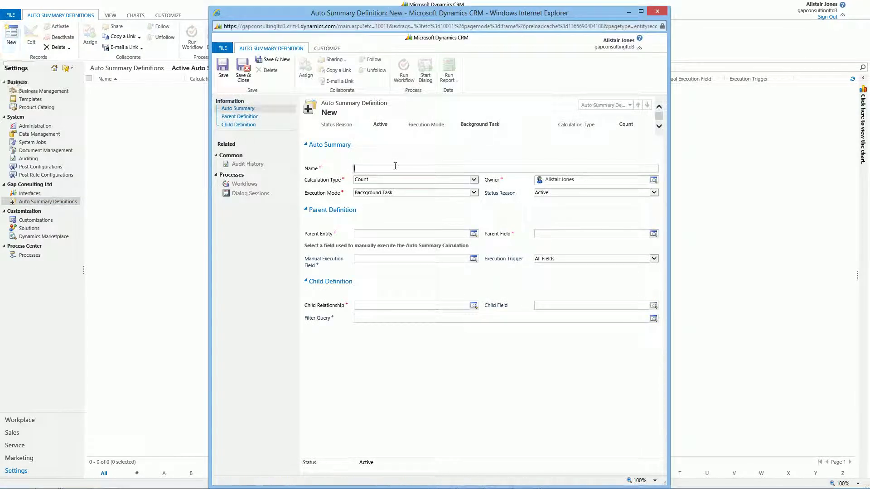
type("Sum of Opportunity Budget Values")
Set Calculation Type to Sum and Execution Mode to Real-time
left_click(474, 180)
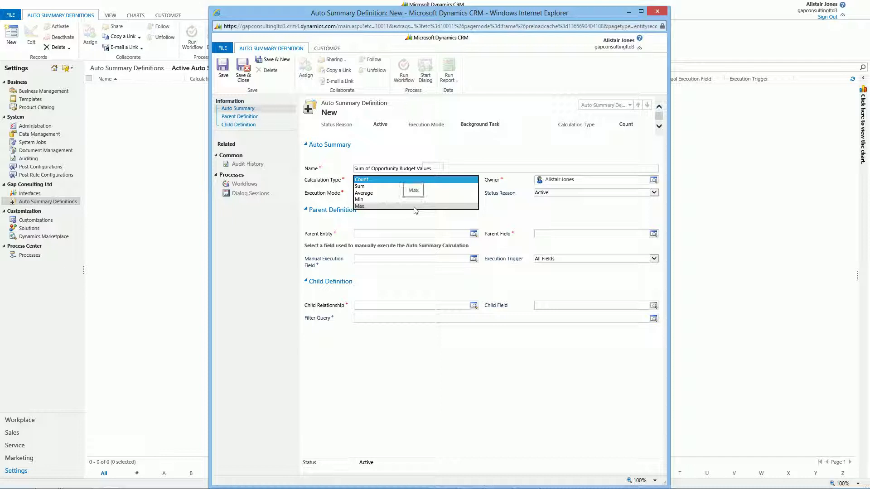
left_click(401, 186)
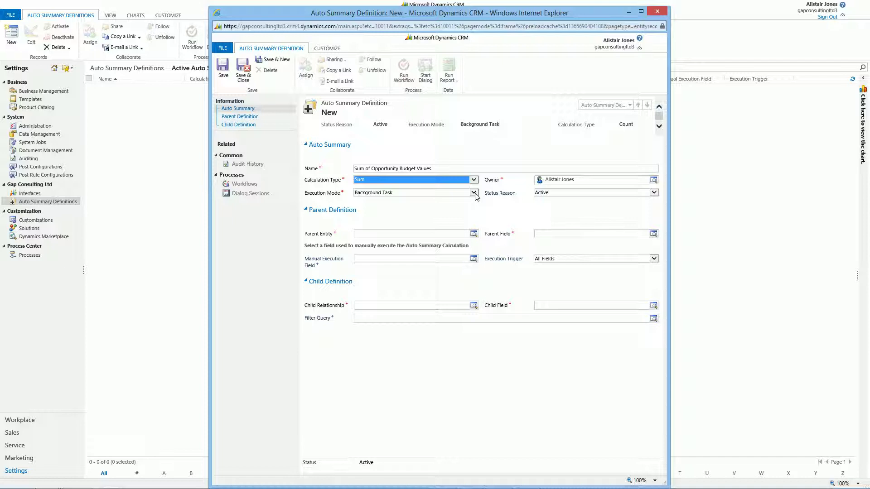
left_click(474, 194)
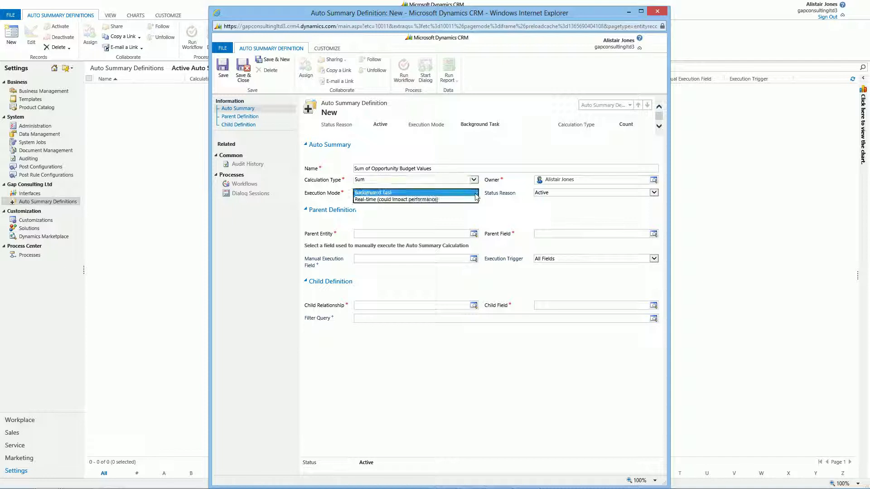
left_click(416, 200)
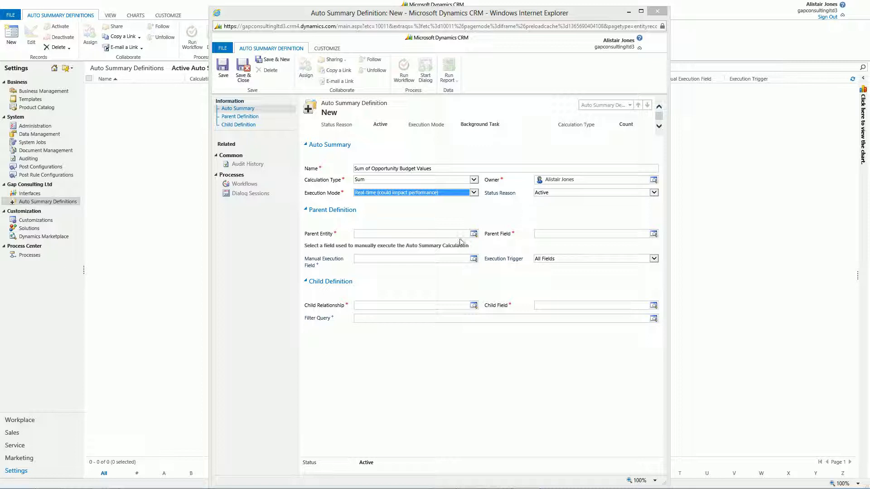
Set Parent Entity to Account and Parent Field to the Integer Total Budget (SUM Opportunities)
left_click(474, 235)
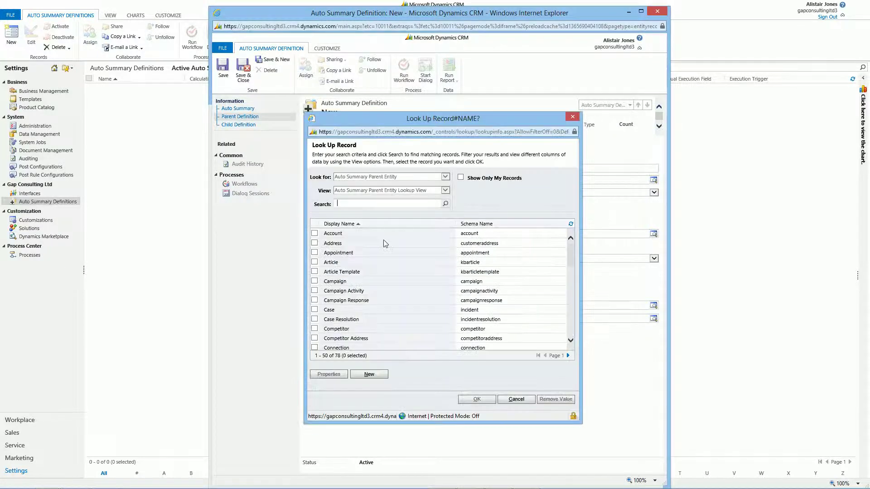
double_click(379, 233)
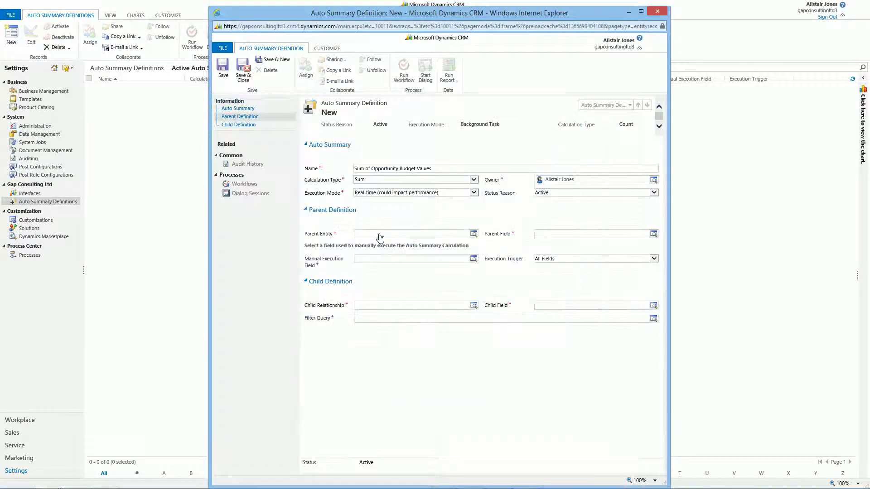
left_click(654, 234)
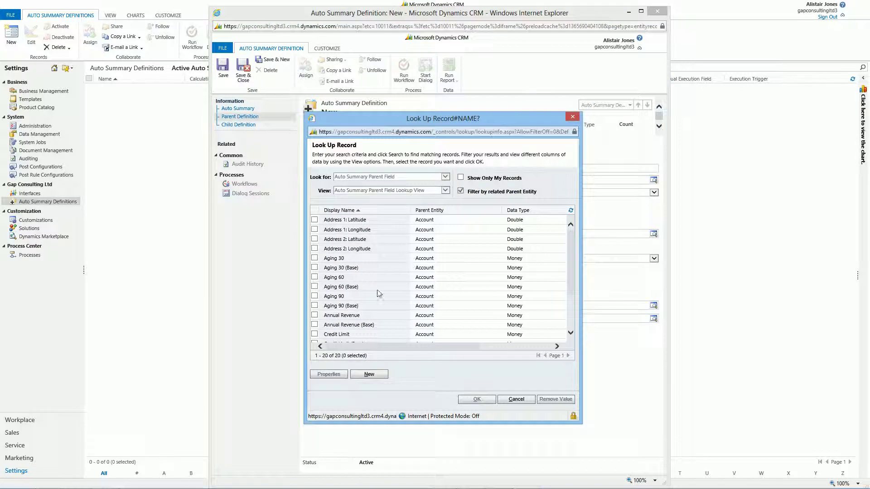
scroll(381, 271, "down", 3)
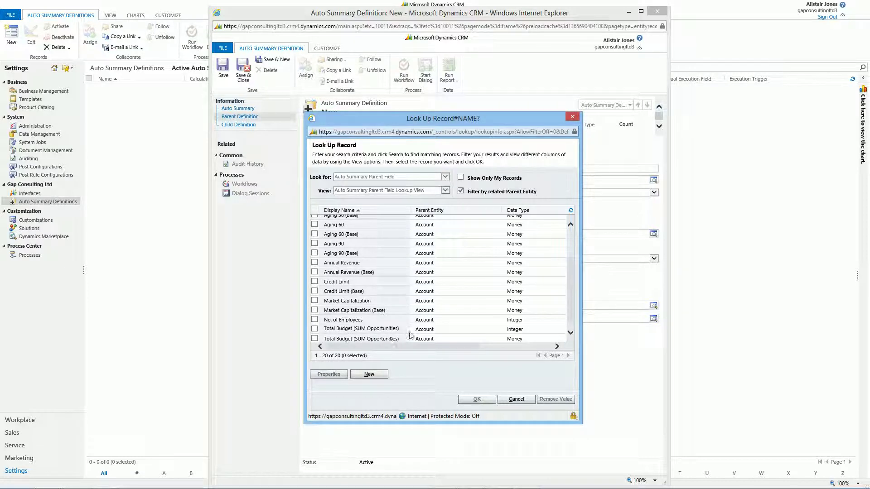
left_click(392, 331)
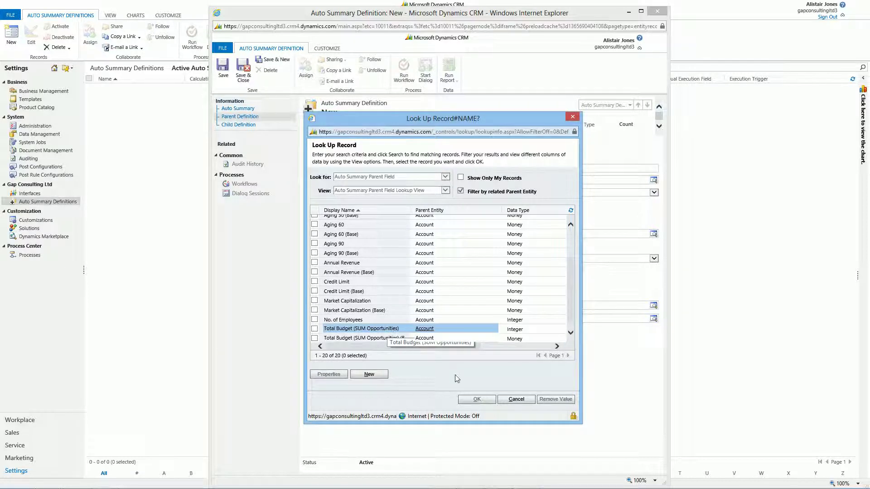
double_click(378, 329)
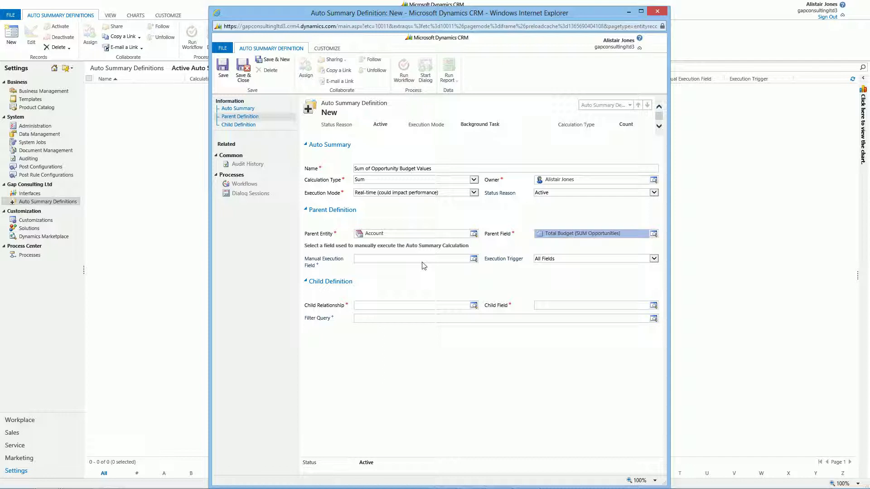
Set Child Relationship to Opportunity: Potential Customer and Child Field to Budget Amount
left_click(414, 306)
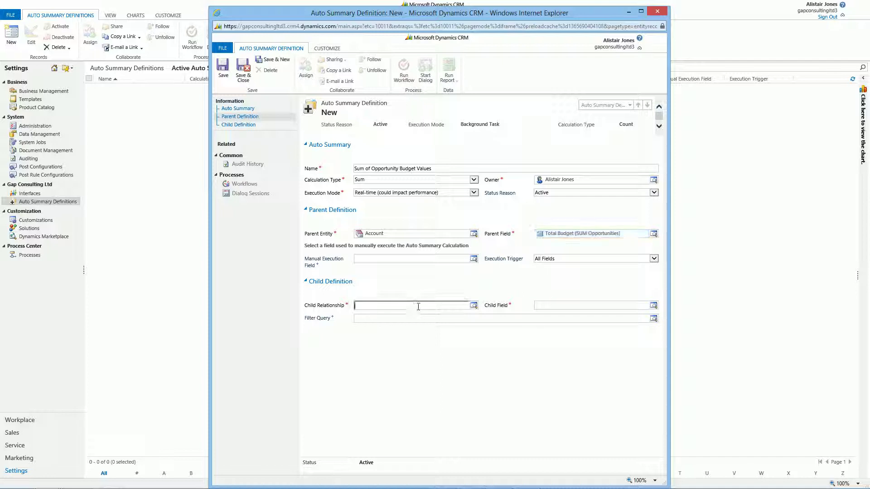
left_click(473, 306)
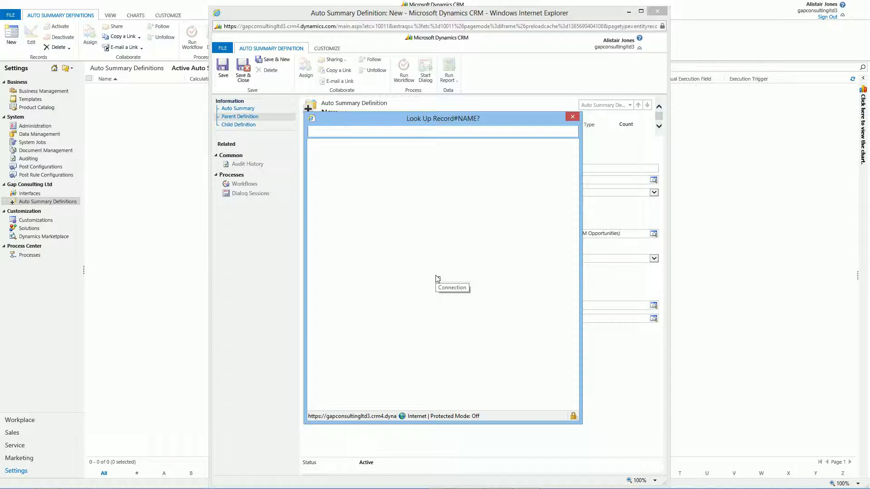
scroll(570, 255, "down", 5)
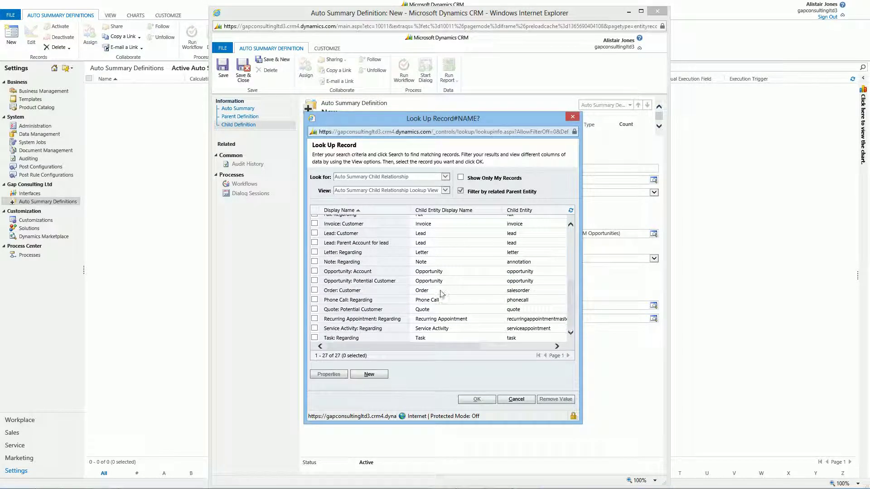
double_click(403, 284)
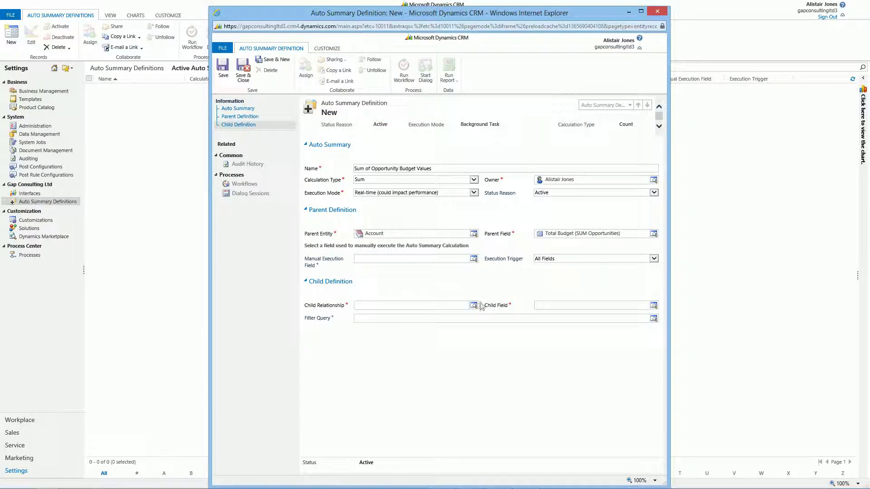
left_click(653, 305)
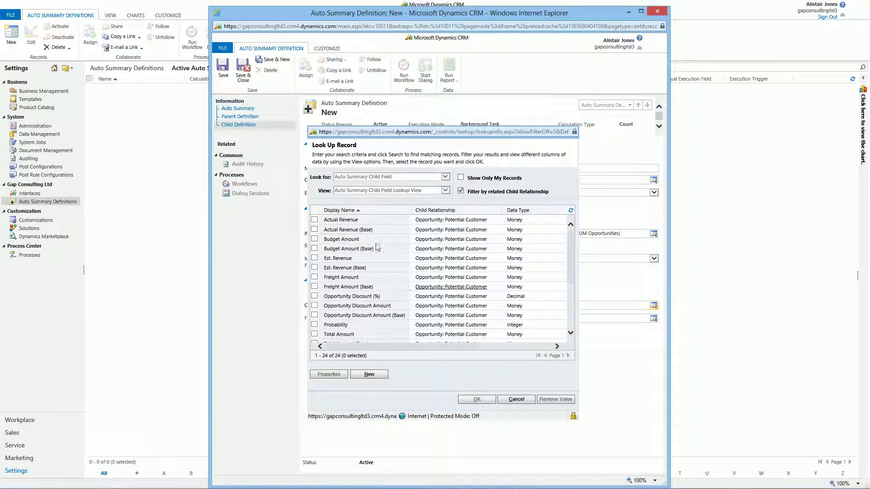
left_click(342, 240)
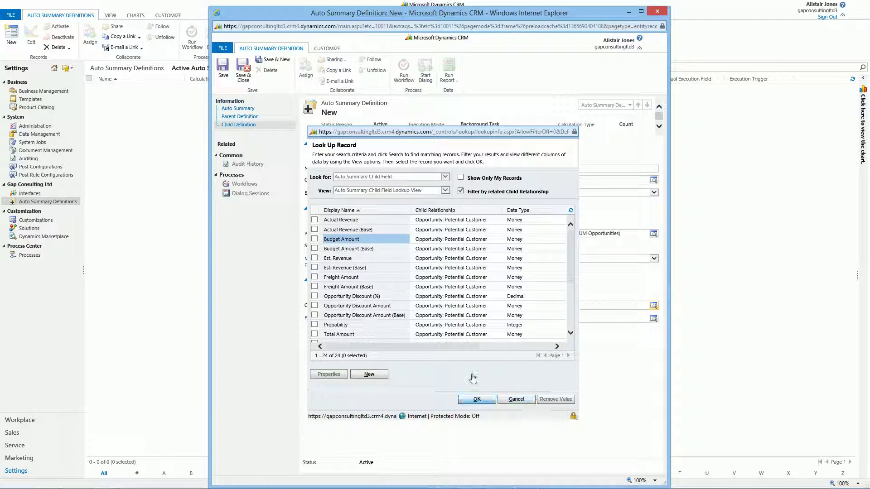
left_click(477, 399)
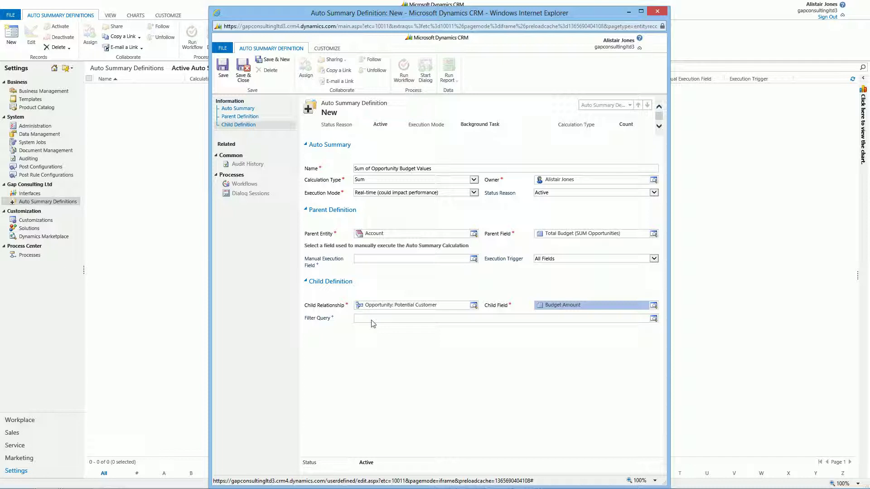
Fill the Filter Query with the Open Opportunities saved query
left_click(653, 318)
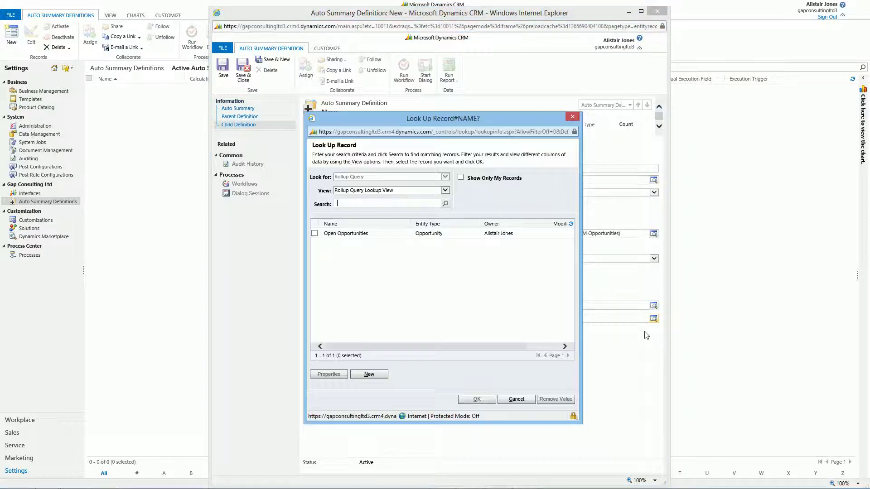
left_click(389, 234)
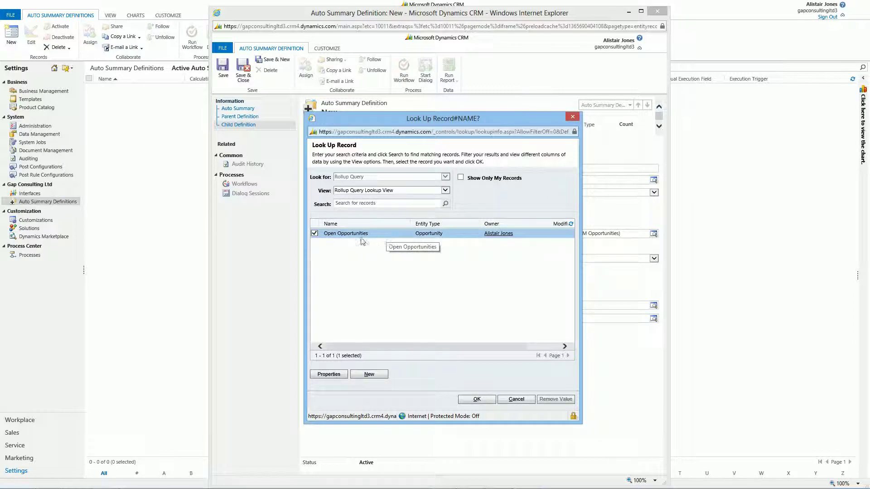
double_click(397, 236)
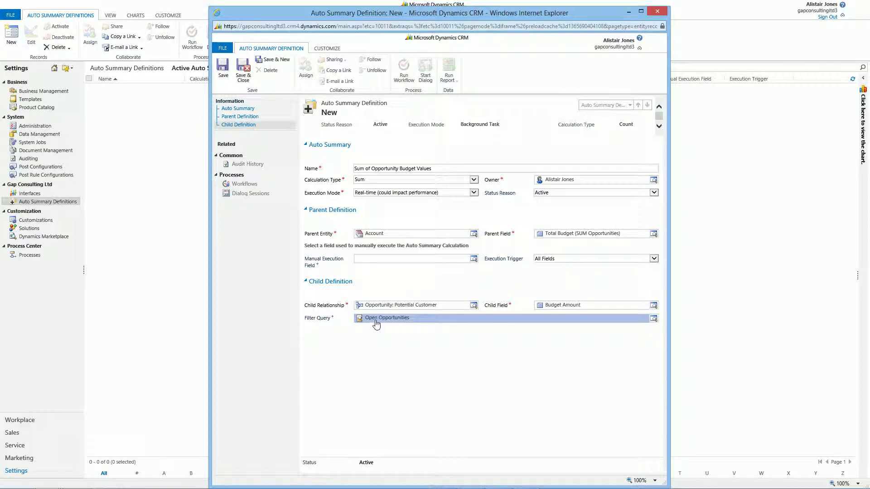
left_click(376, 320)
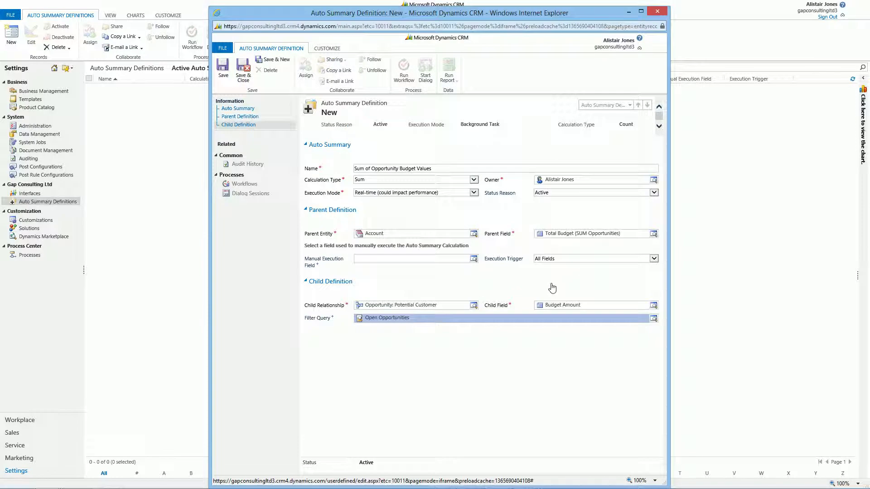
Save and close the 'Sum of Opportunity Budget Values' definition
left_click(243, 73)
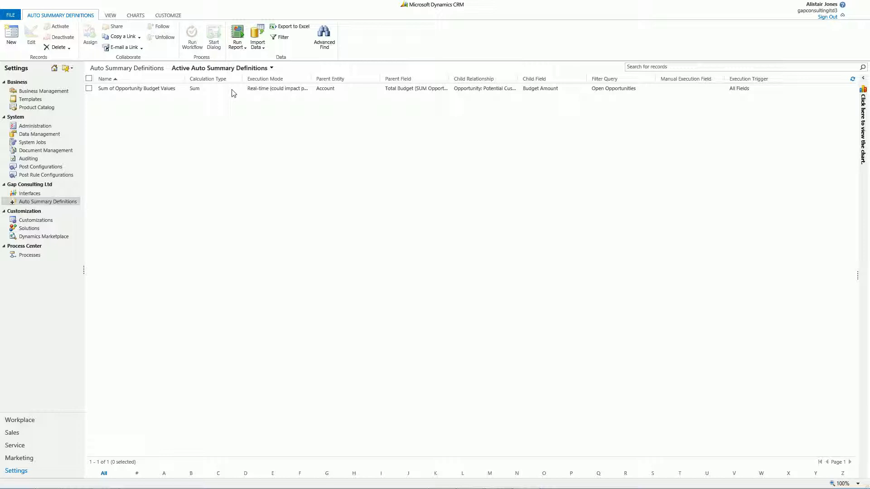
Open the Blue Yonder Airlines (sample) account from Sales and list its opportunities
left_click(27, 434)
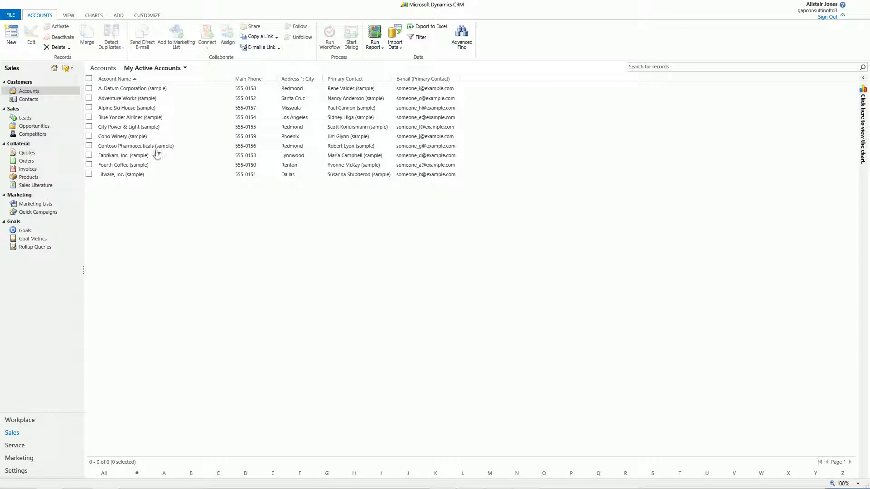
left_click(142, 119)
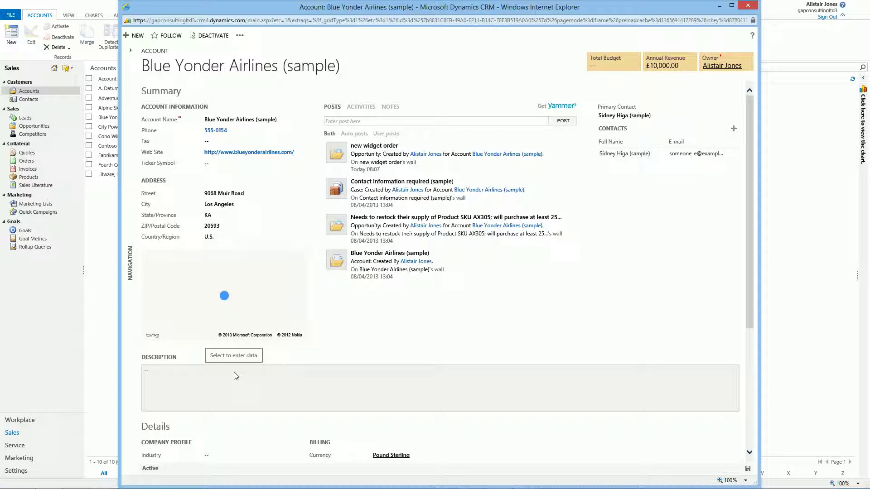
left_click(130, 263)
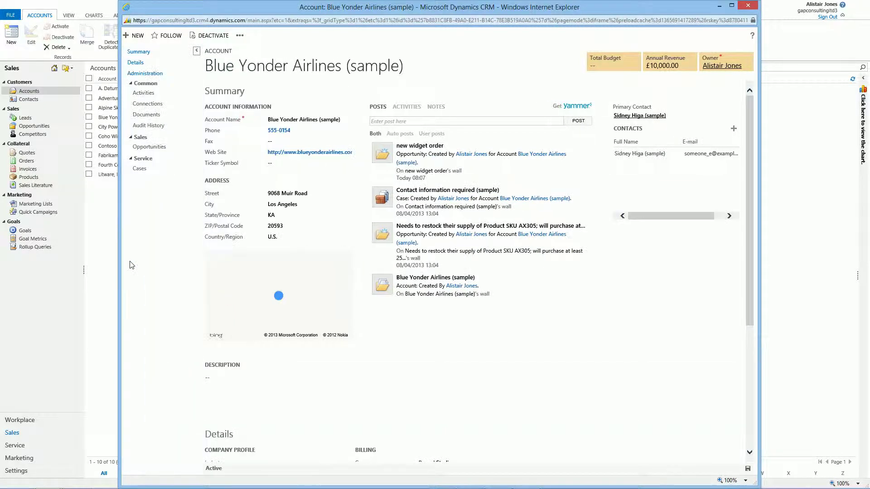
left_click(154, 147)
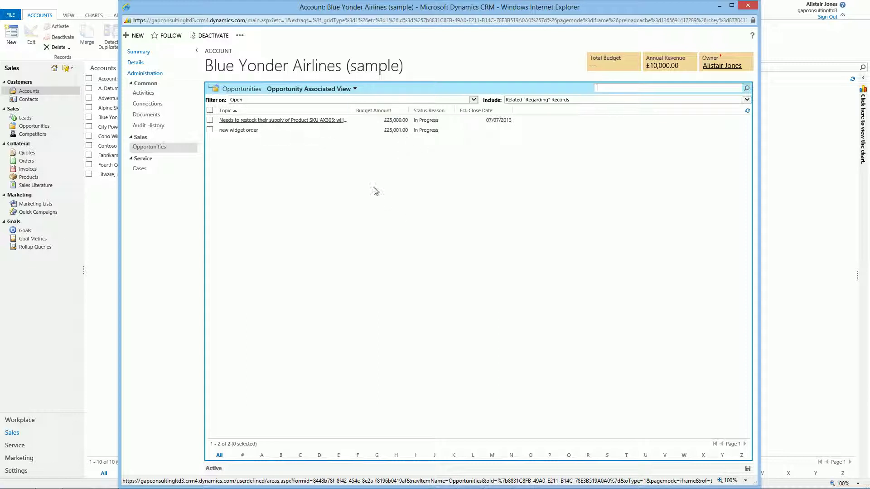
Change the 'new widget order' Budget Amount from £25,001.00 to £25,000.00 and save
left_click(319, 135)
double_click(318, 132)
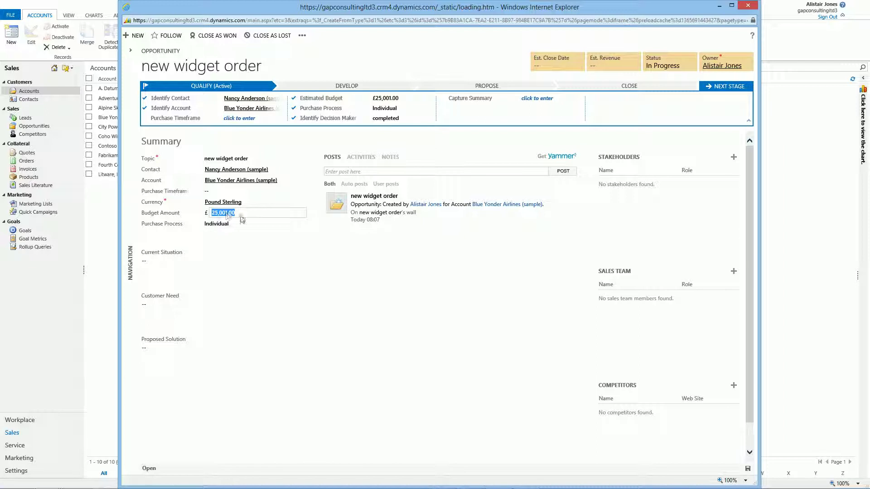
left_click(228, 215)
key("BackSpace")
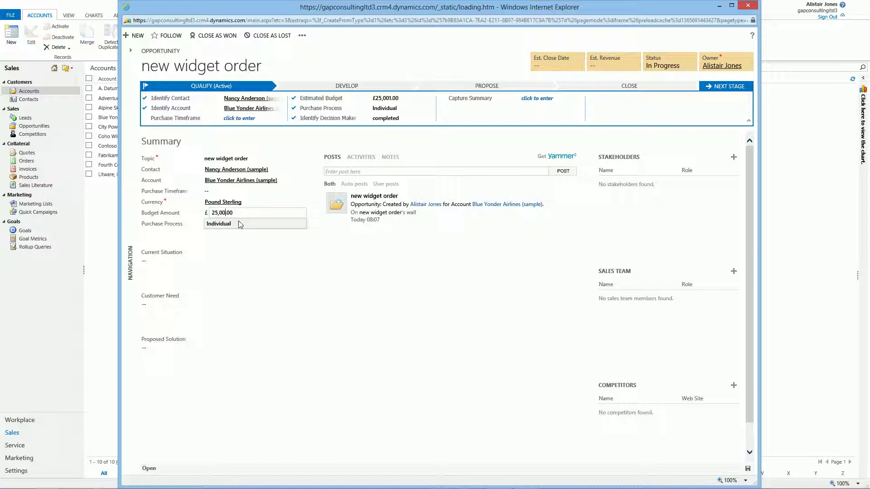
type("0")
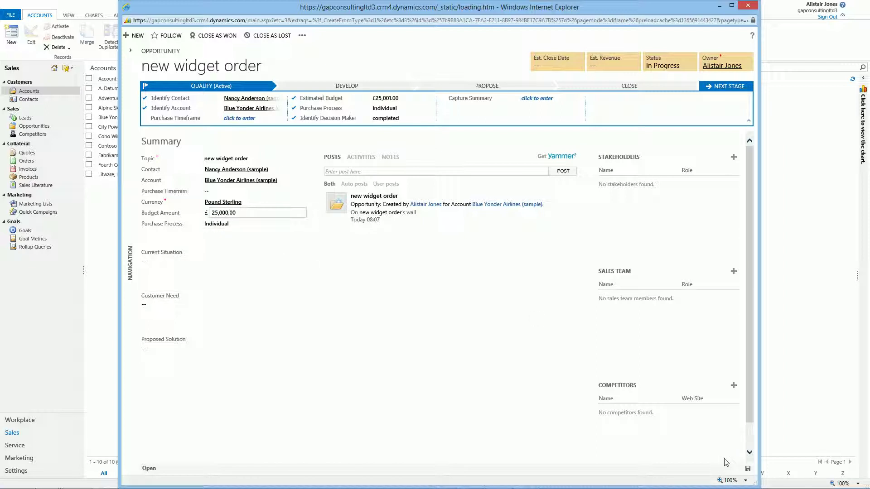
left_click(748, 469)
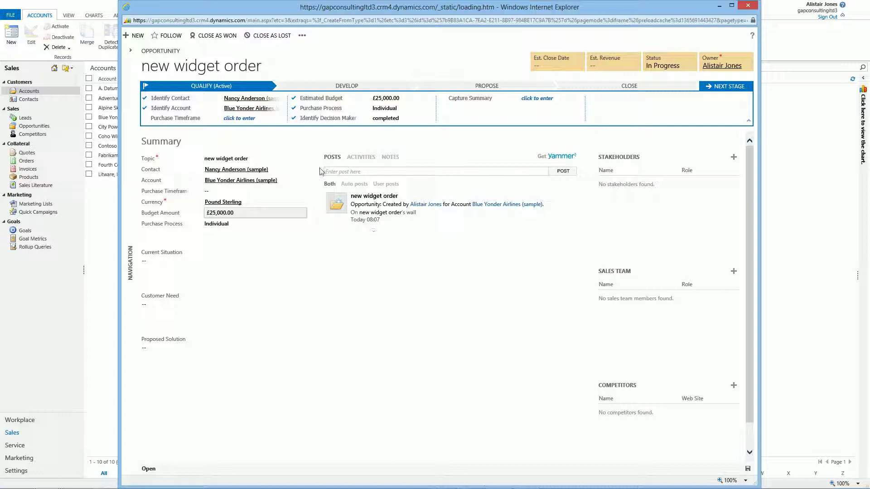
Return to the Blue Yonder Airlines account to check its Total Budget of £50,000.00
left_click(251, 109)
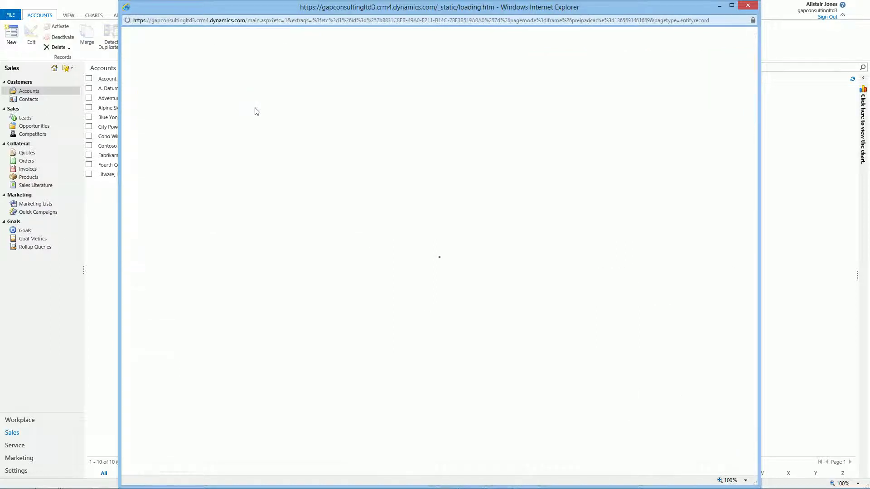